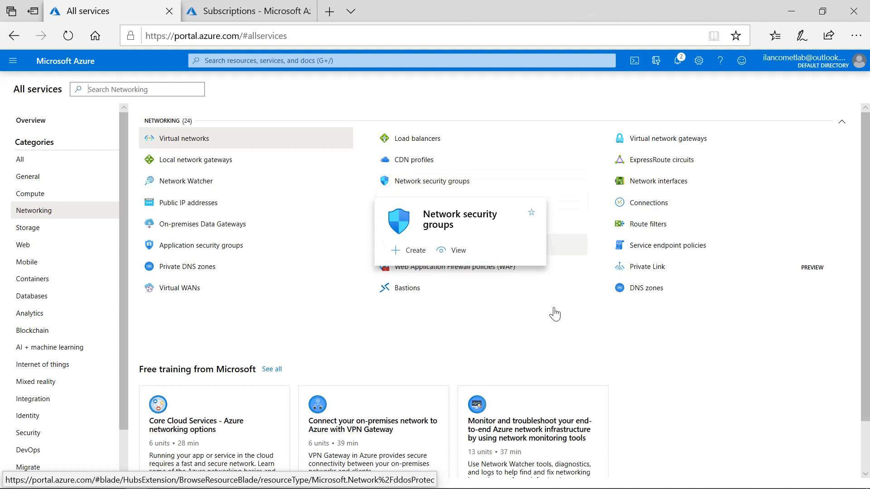
# Step: Start creating a network security group in the LabRG01 resource group
pyautogui.click(436, 187)
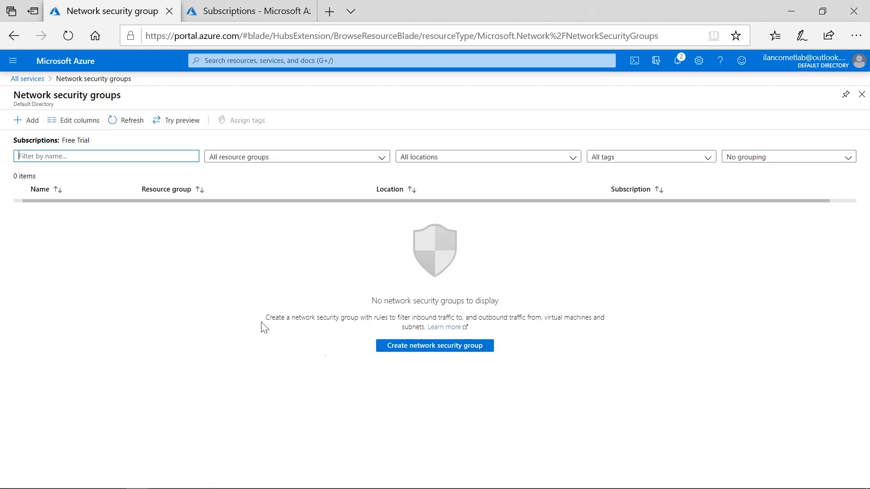
pyautogui.click(33, 126)
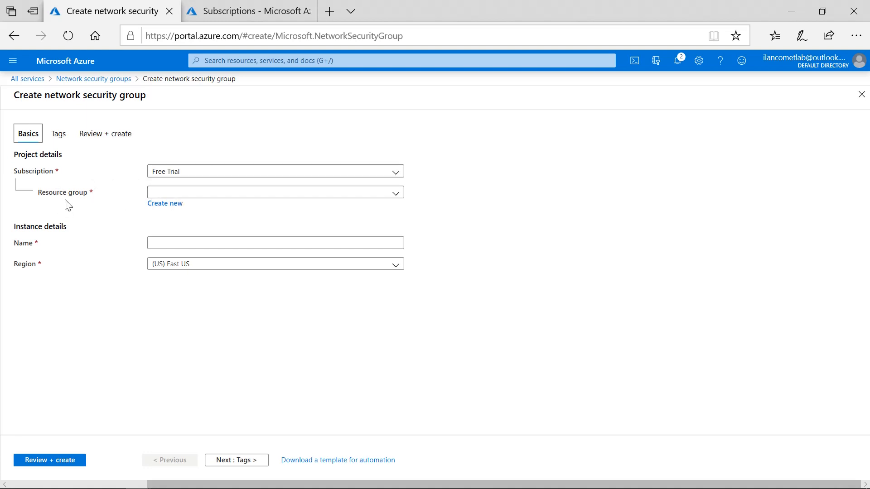
pyautogui.click(220, 194)
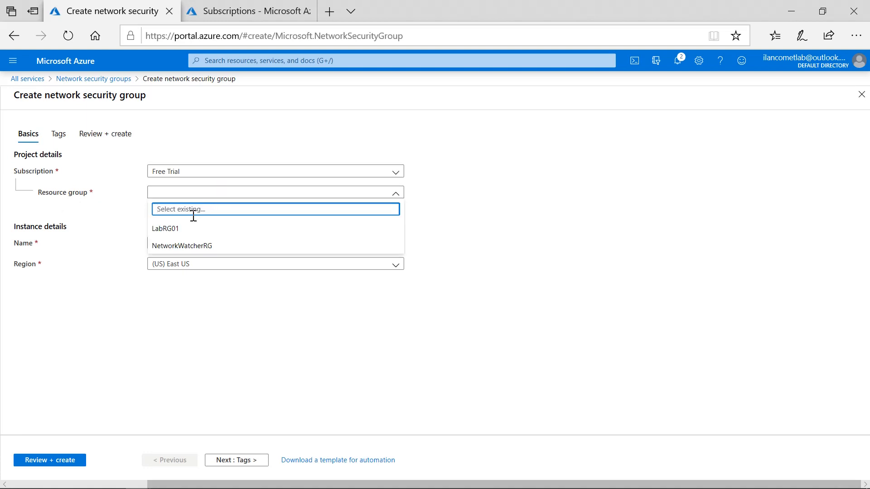
pyautogui.click(183, 237)
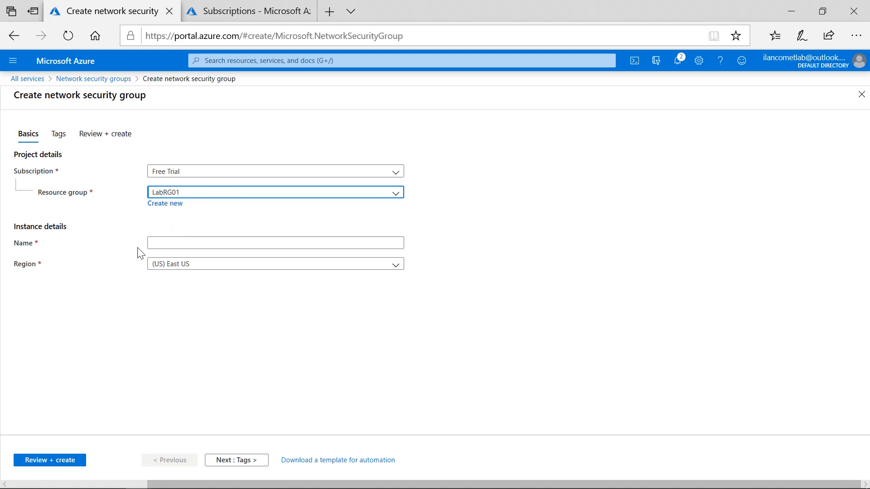
# Step: Name the network security group Lab01-VNet01-NSG01, review its settings and create it
pyautogui.click(189, 245)
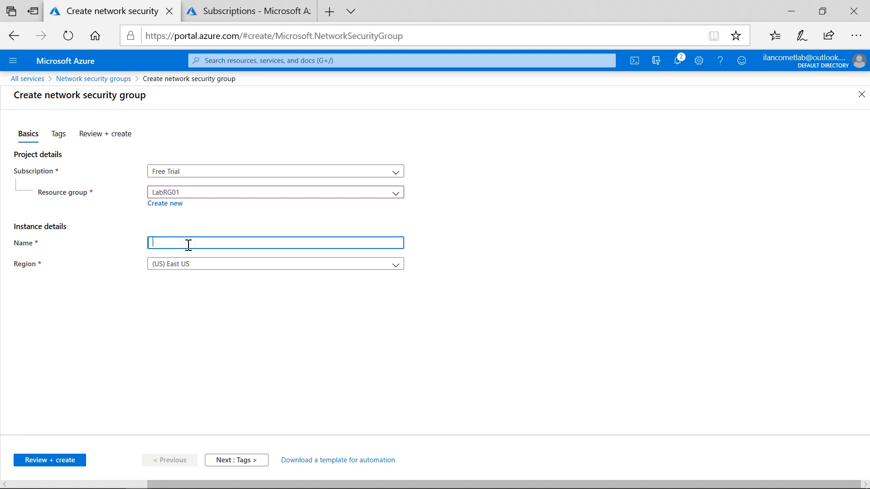
pyautogui.write('Lab01-VNet01')
pyautogui.moveTo(240, 245); pyautogui.dragTo(139, 243)
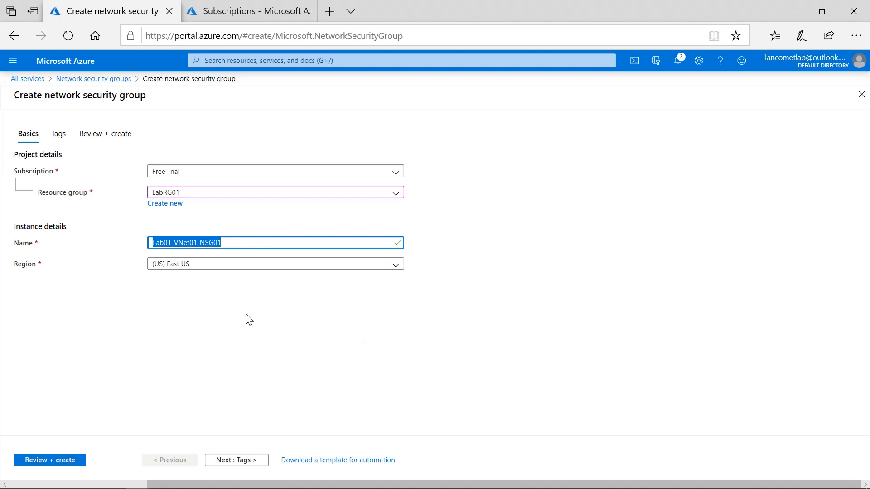
pyautogui.click(62, 461)
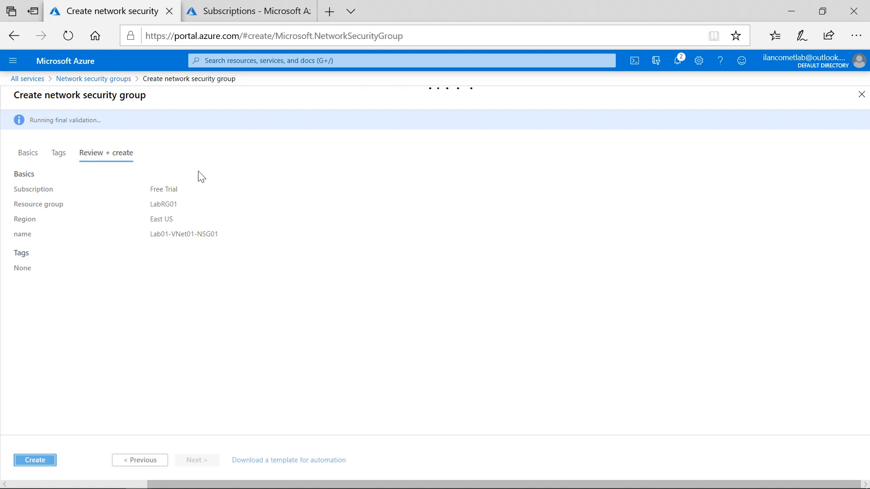
pyautogui.click(34, 461)
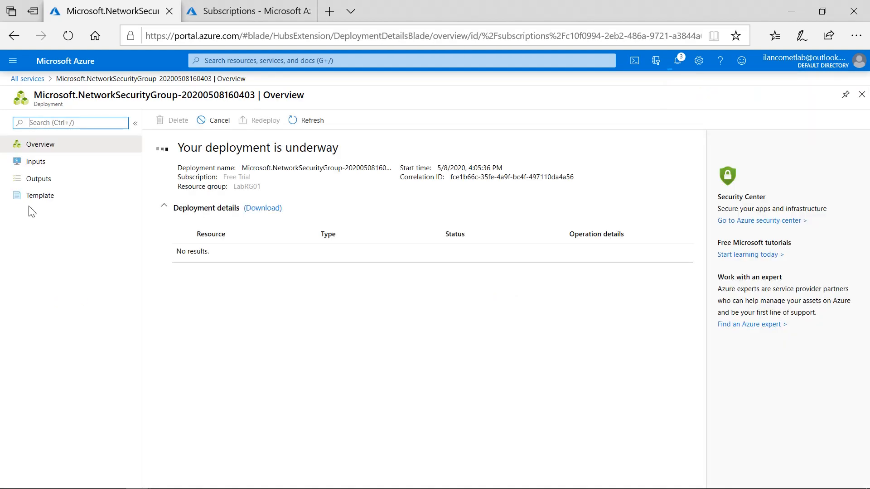
# Step: Check the deployment notifications and open the newly deployed network security group
pyautogui.click(678, 62)
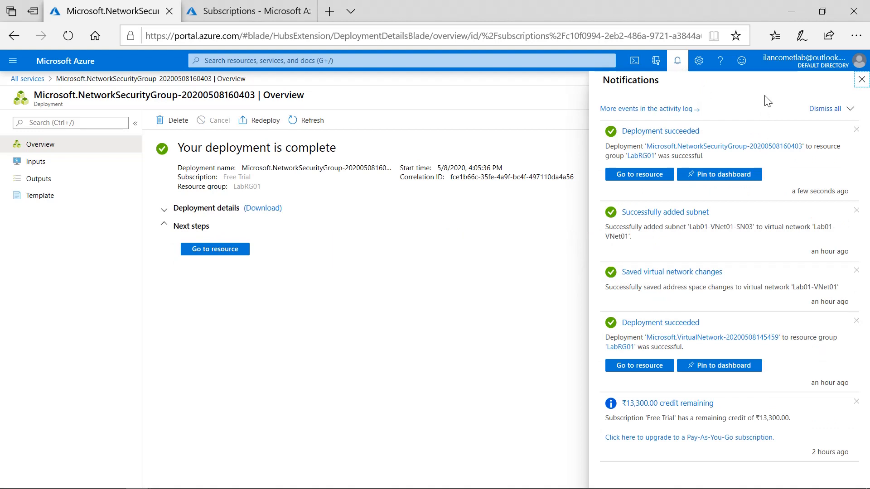
pyautogui.click(677, 62)
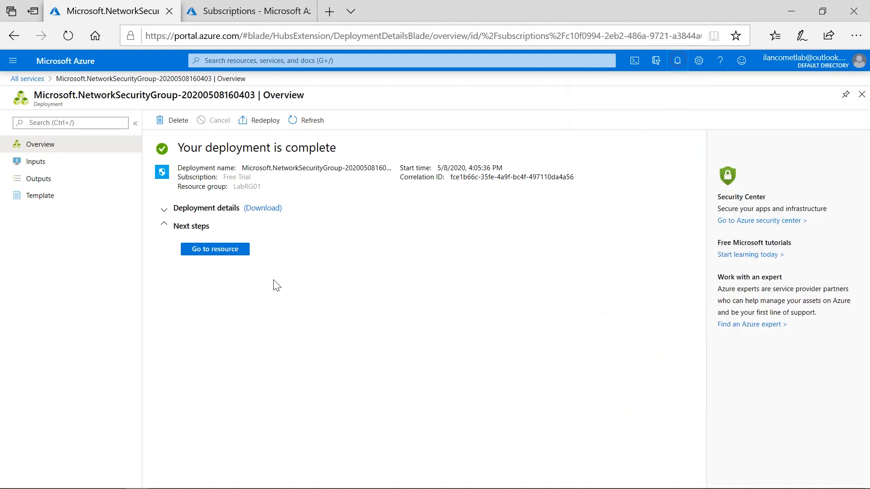
pyautogui.click(235, 253)
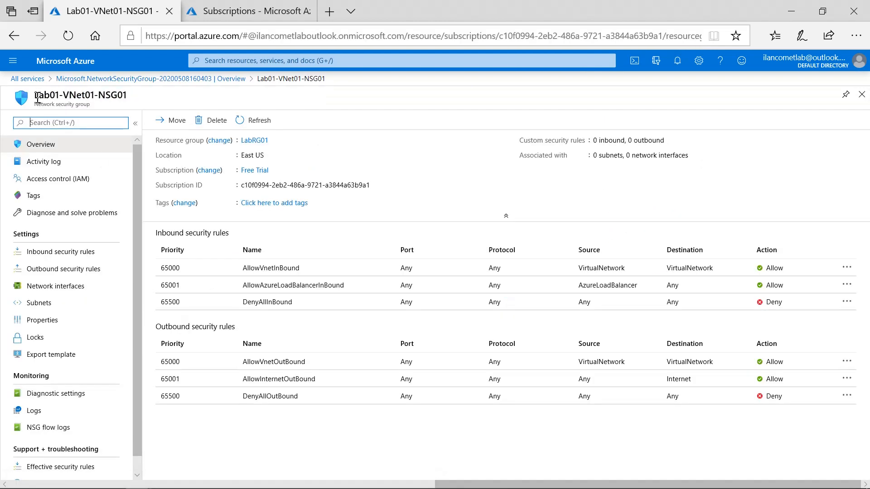
# Step: Review the network security group's name, its associations and its outbound security rules
pyautogui.moveTo(37, 97); pyautogui.dragTo(141, 104)
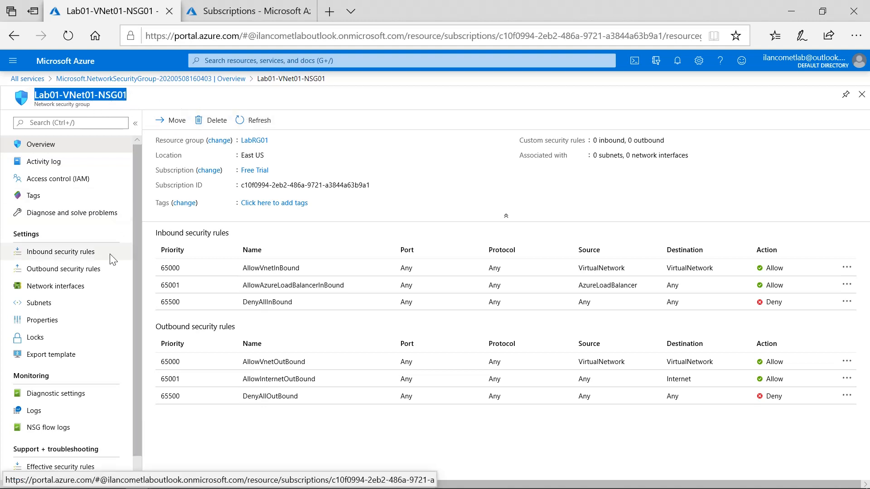
pyautogui.click(525, 155)
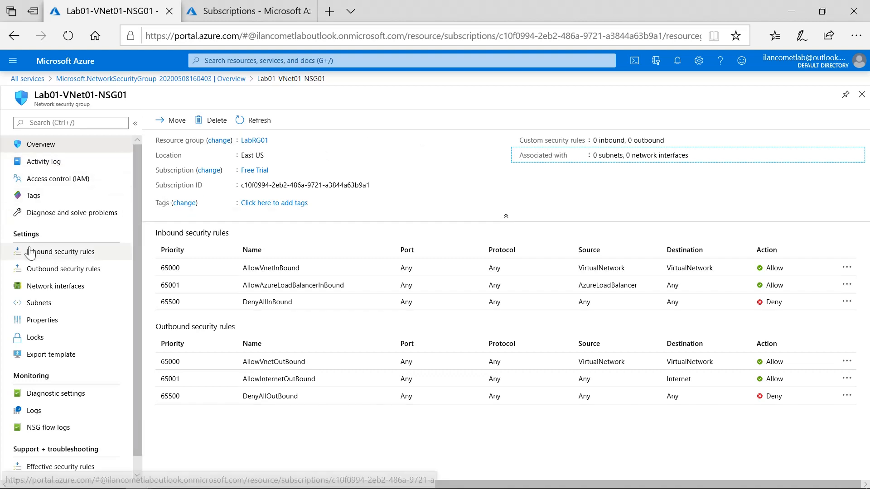
pyautogui.click(64, 271)
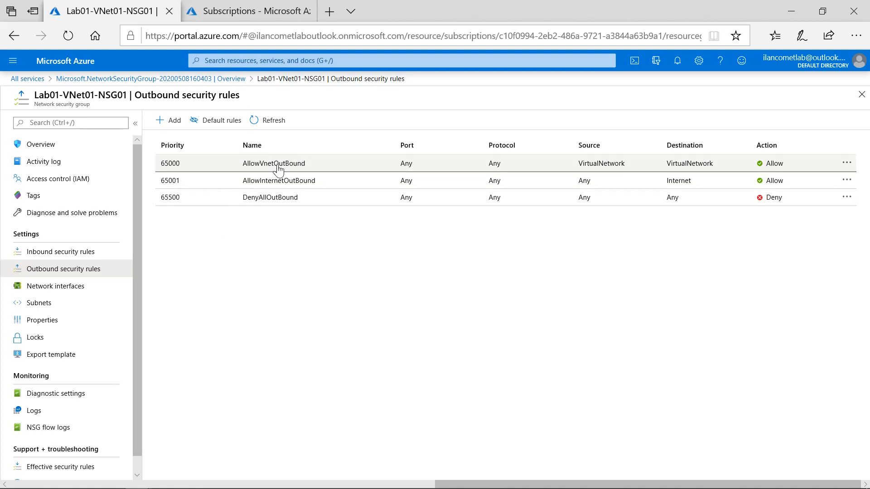
# Step: Start adding a new inbound security rule to Lab01-VNet01-NSG01
pyautogui.click(77, 256)
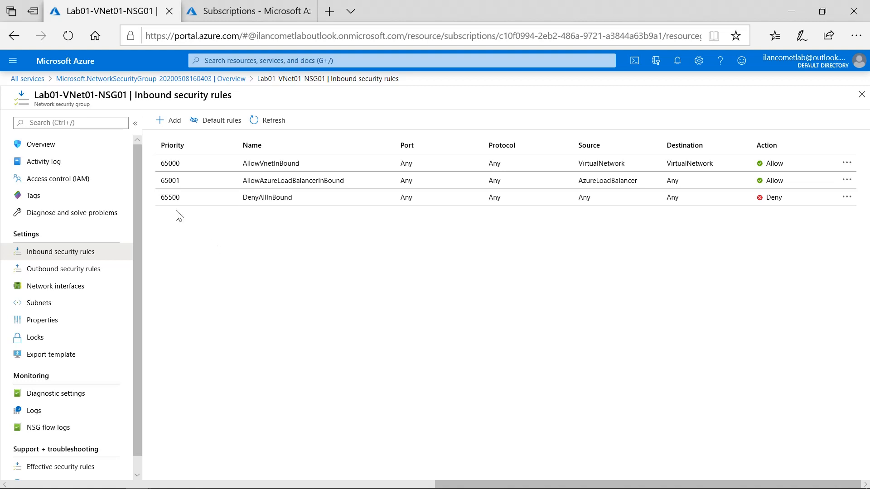
pyautogui.click(172, 121)
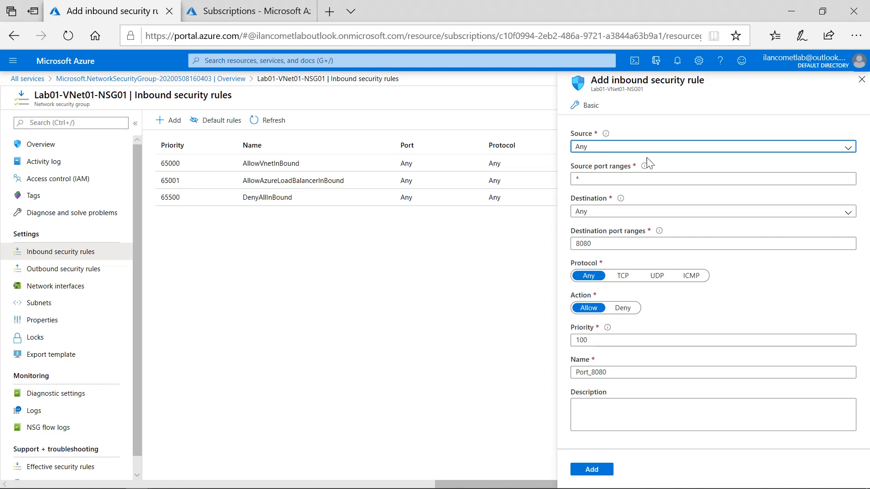
pyautogui.click(589, 179)
pyautogui.click(589, 180)
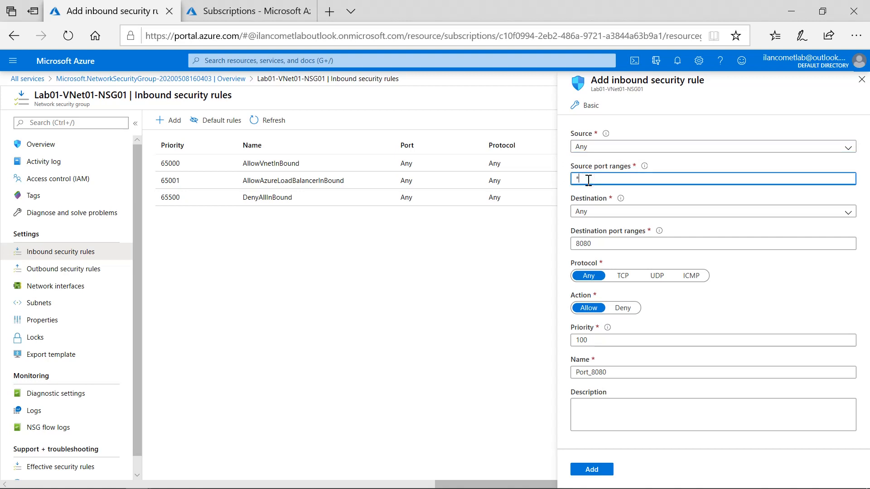
# Step: Try IP Addresses and VirtualNetwork as the inbound rule's destination and set it back to Any
pyautogui.click(600, 214)
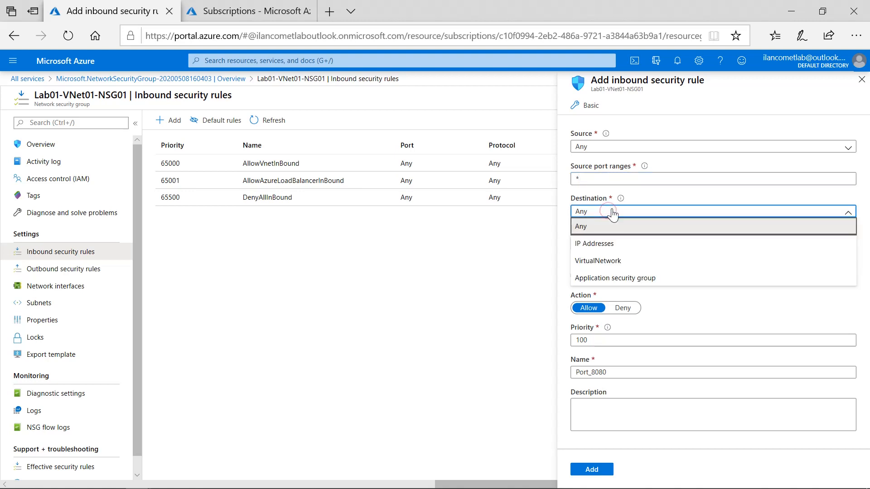
pyautogui.click(618, 247)
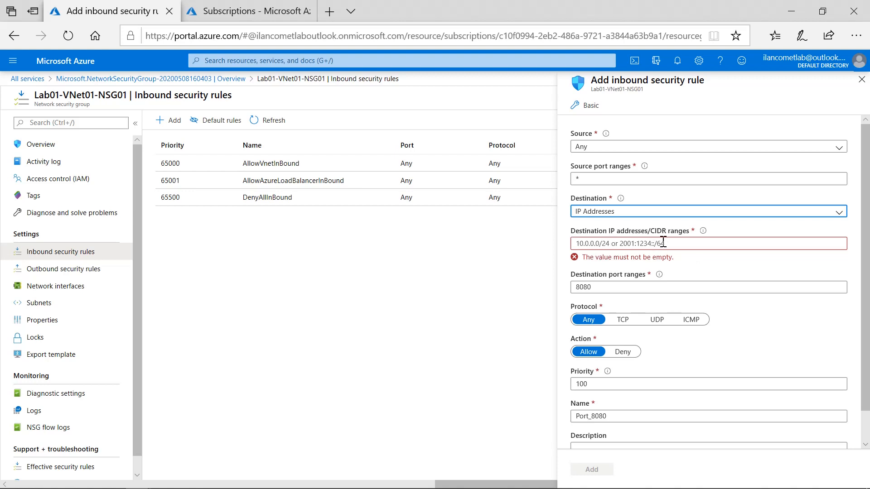
pyautogui.click(640, 205)
pyautogui.click(635, 211)
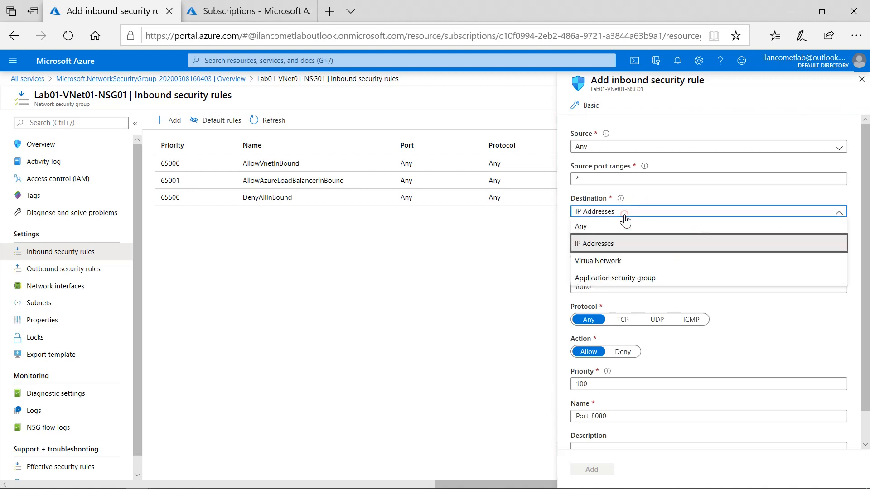
pyautogui.click(620, 261)
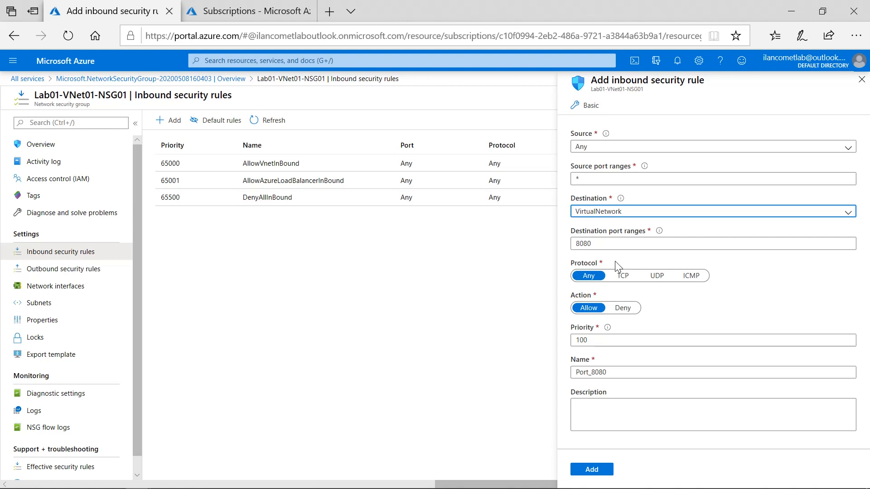
pyautogui.click(619, 211)
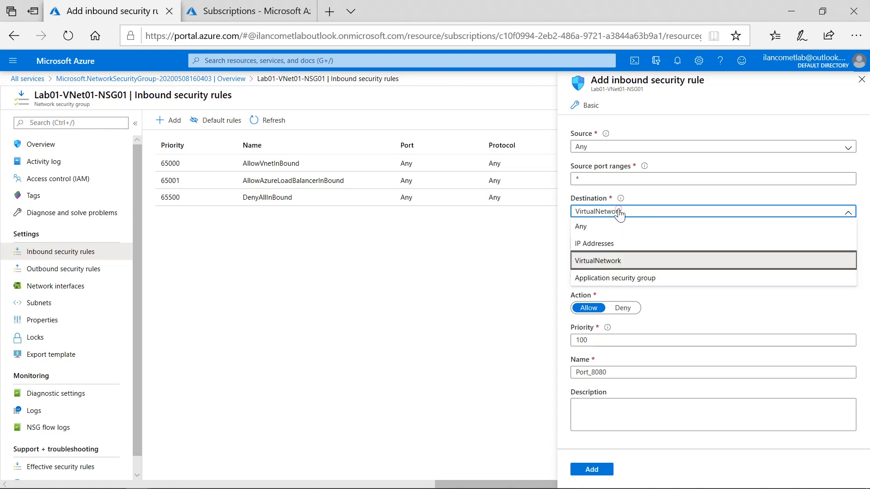
pyautogui.click(599, 227)
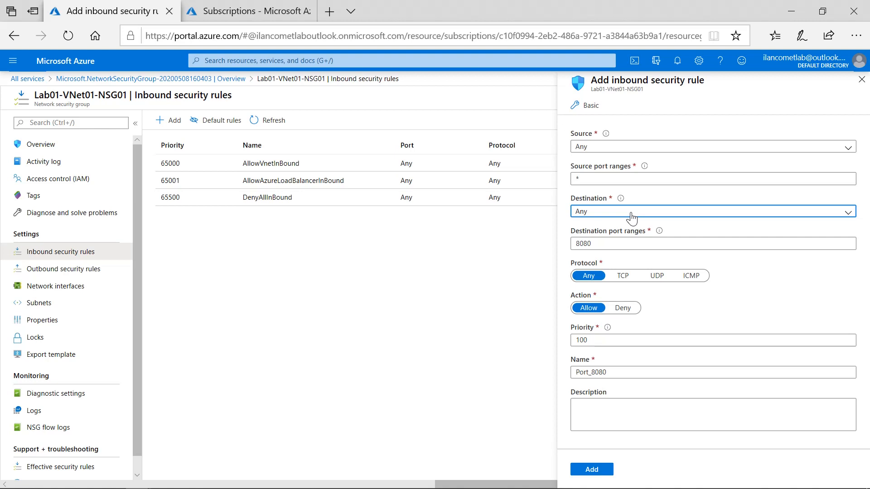
# Step: Look through the inbound rule's available source types and its source port range setting
pyautogui.click(588, 146)
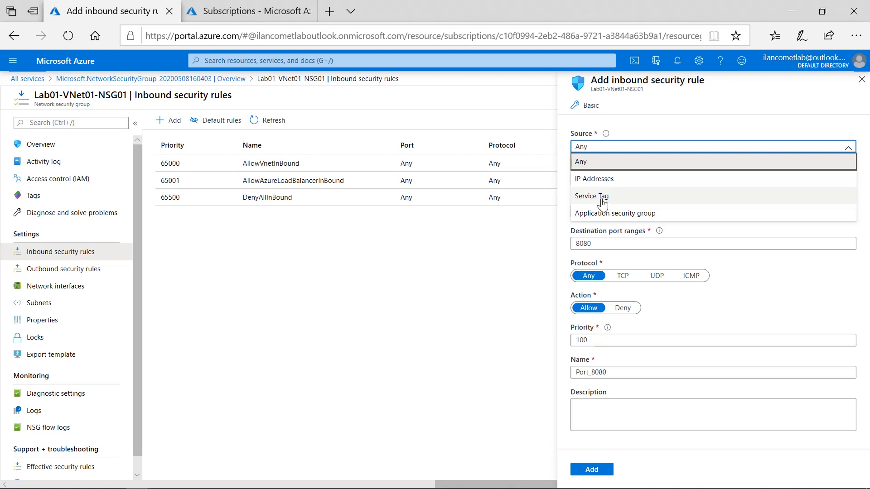
pyautogui.click(563, 177)
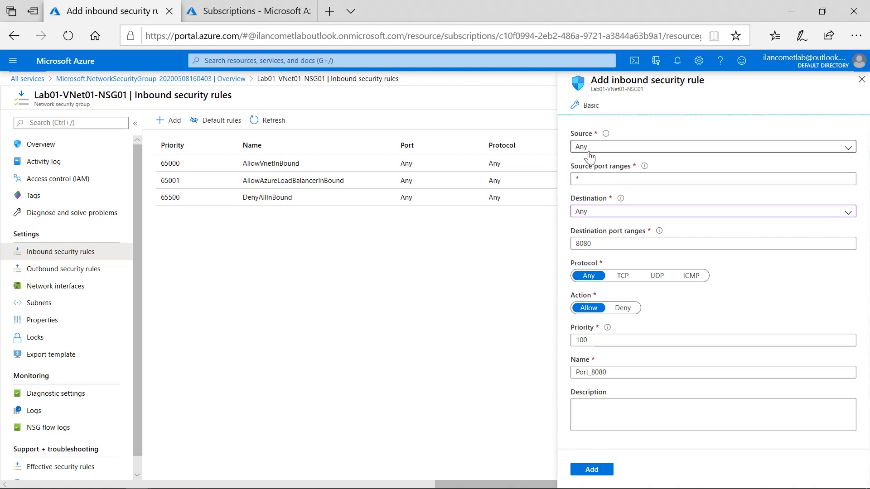
pyautogui.doubleClick(589, 181)
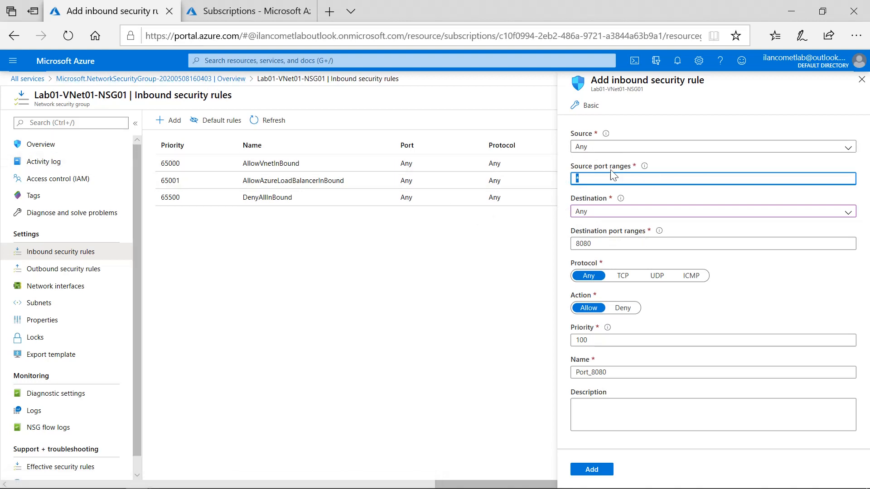
# Step: Set the inbound rule's destination port range to 3389
pyautogui.click(596, 247)
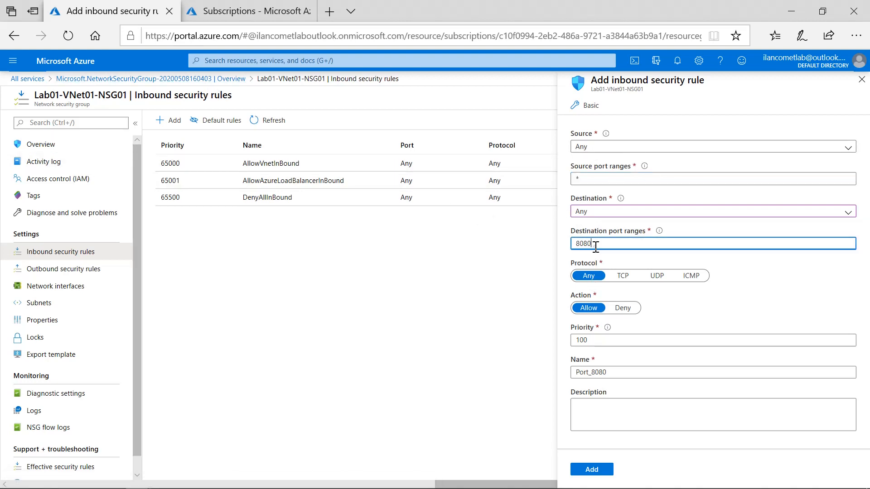
pyautogui.moveTo(605, 247); pyautogui.dragTo(556, 249)
pyautogui.write('339')
pyautogui.press('BackSpace')
pyautogui.write('89')
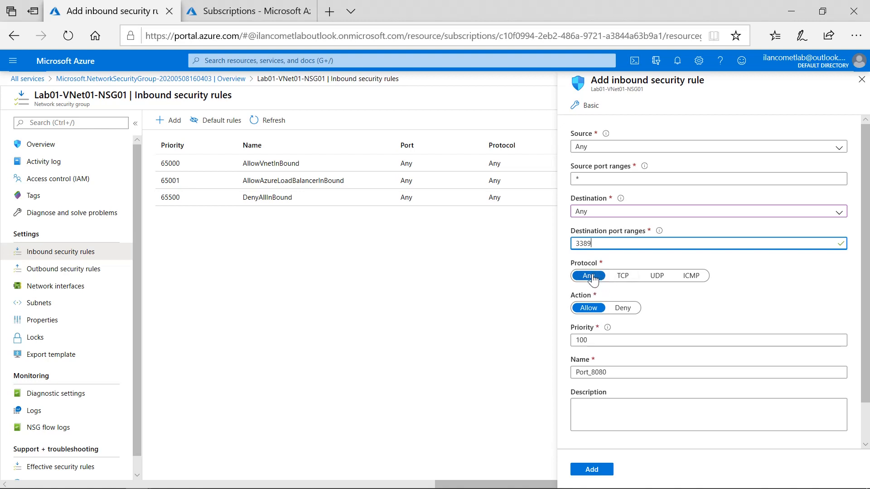
# Step: Try the other protocol choices and the Deny action for the rule, returning them to Any and Allow
pyautogui.click(623, 279)
pyautogui.click(657, 282)
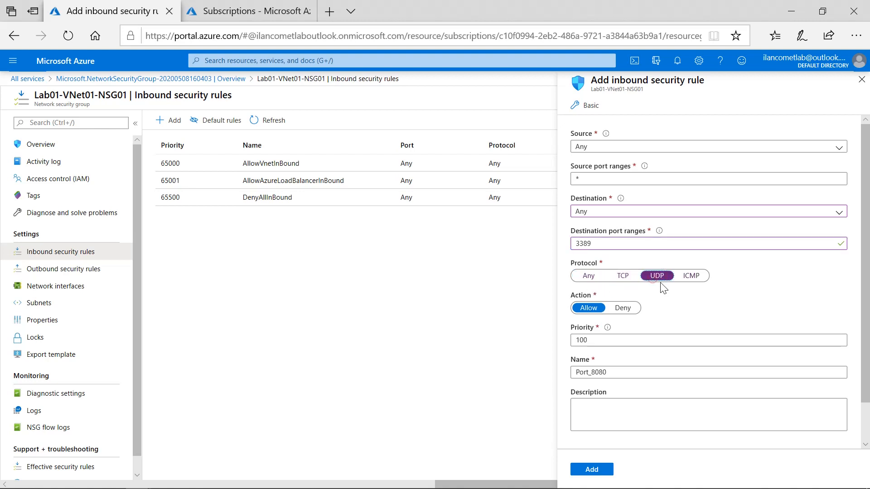
pyautogui.click(689, 279)
pyautogui.click(594, 280)
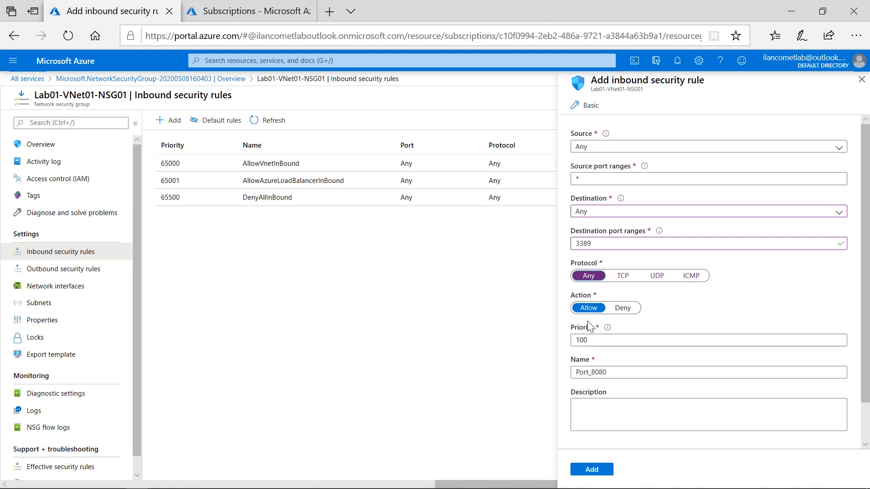
pyautogui.click(619, 313)
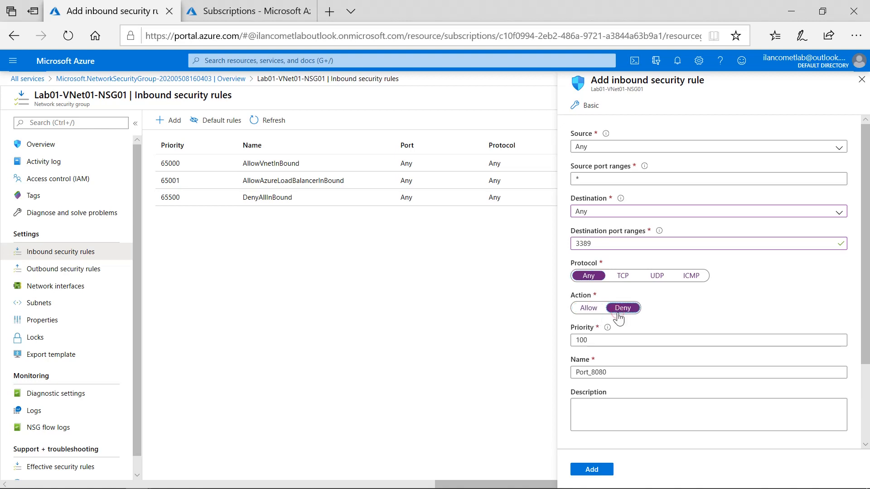
pyautogui.click(593, 312)
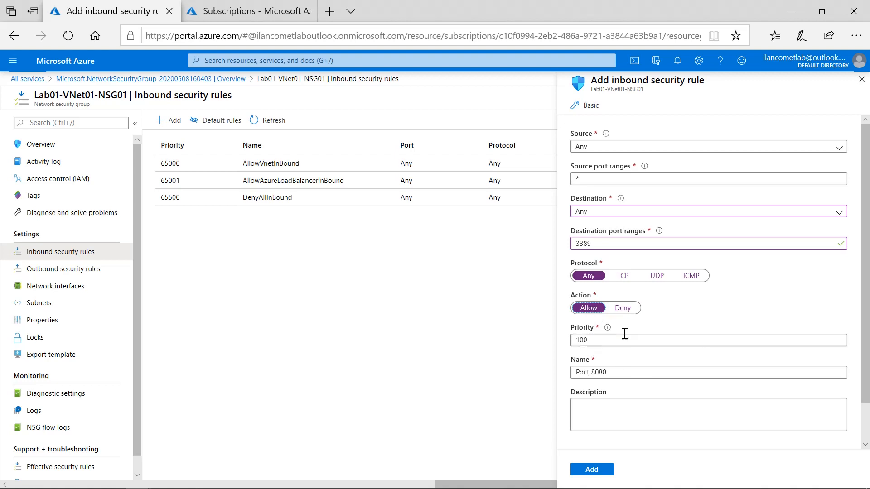
# Step: Name the inbound security rule RDP, leaving its priority at 100
pyautogui.click(593, 341)
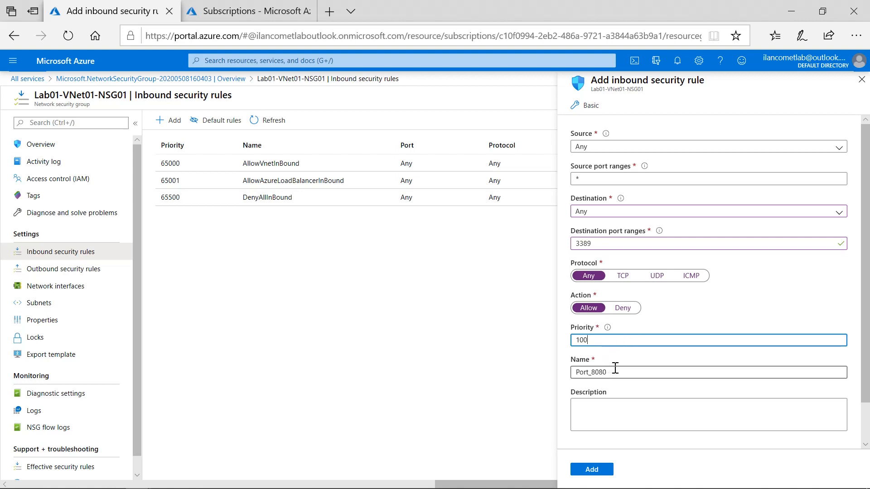
pyautogui.doubleClick(635, 378)
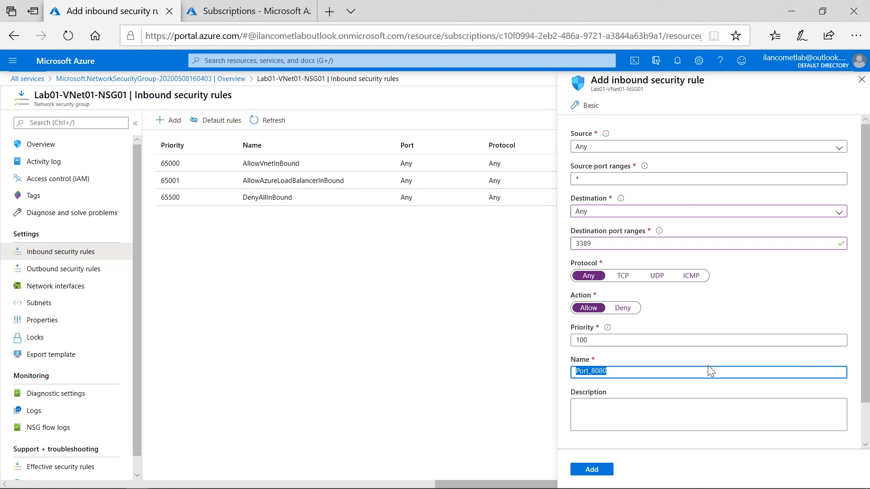
pyautogui.write('RDP')
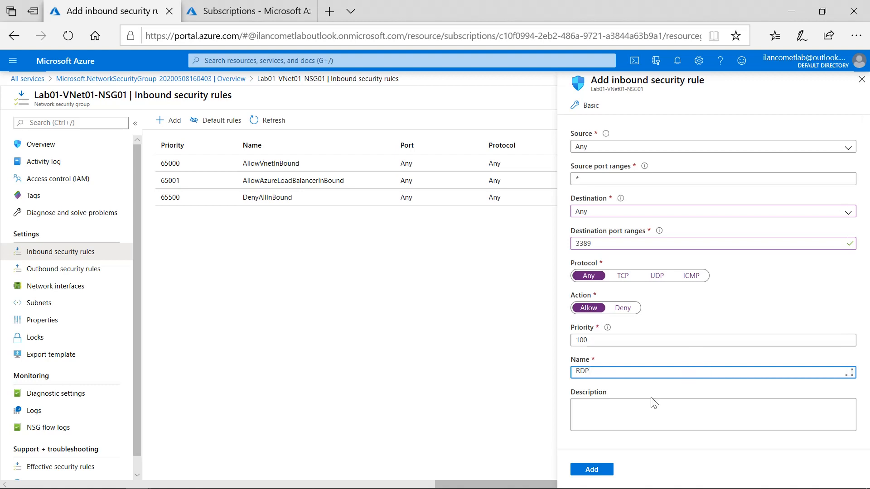
# Step: Describe the rule as "Allow Remote Desktop Connection" and add it to the network security group
pyautogui.click(631, 415)
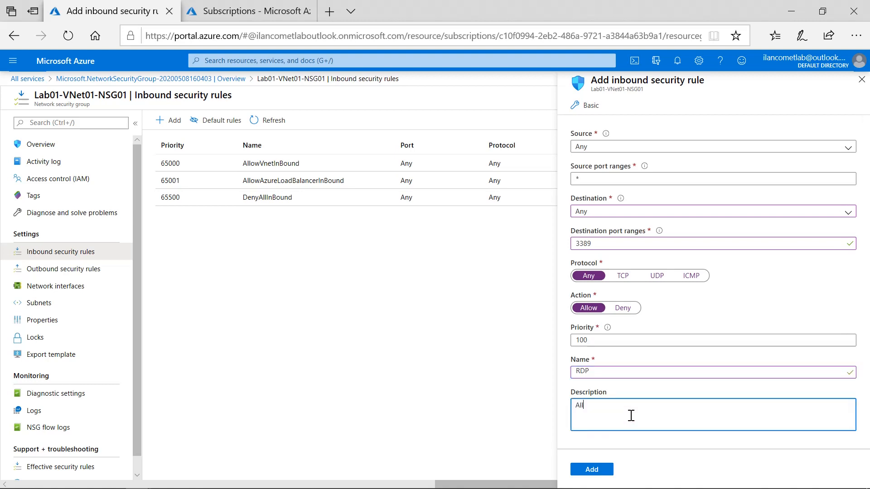
pyautogui.write('Allow Remote Desktop Connection')
pyautogui.click(601, 469)
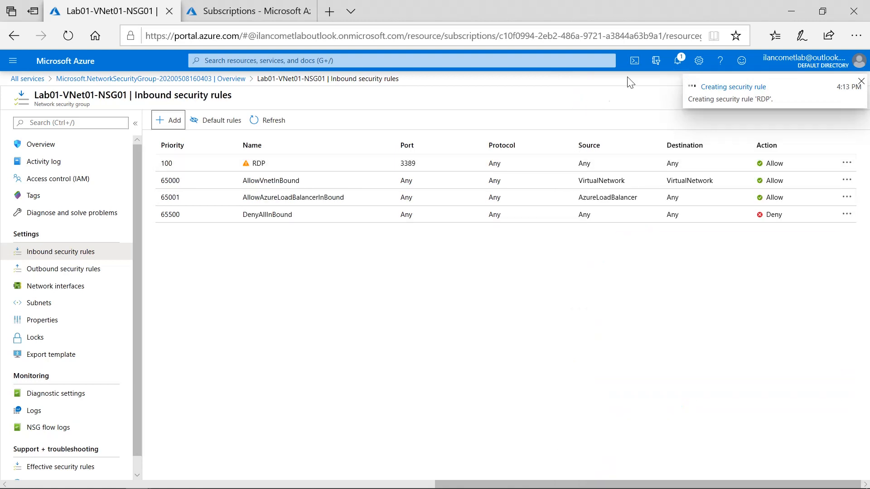
# Step: Dismiss the completed notifications, check the RDP rule's creation status and close the notification list
pyautogui.click(680, 58)
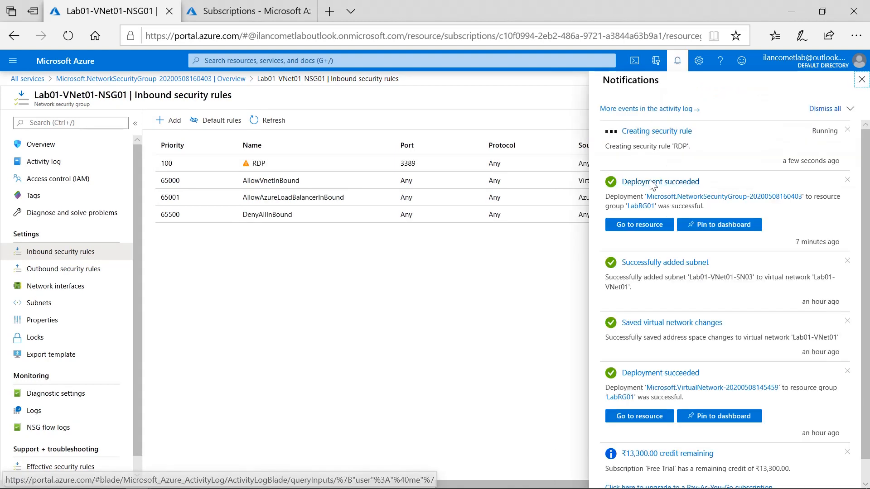
pyautogui.click(851, 110)
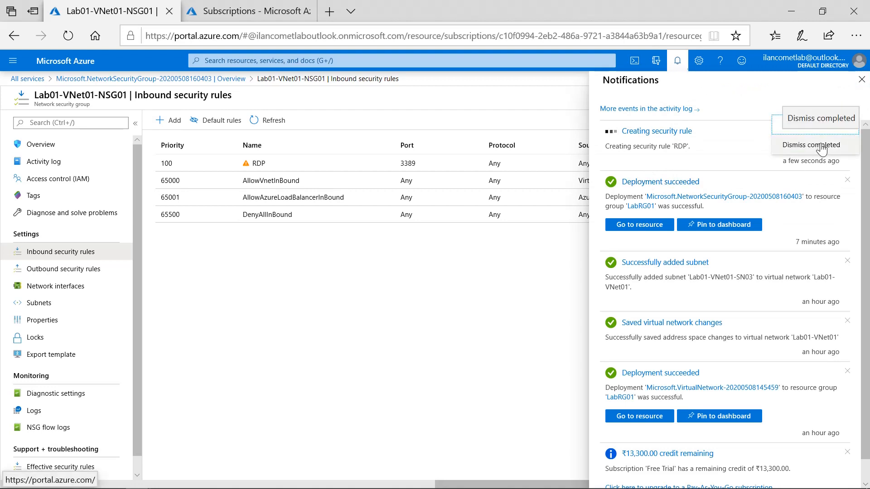
pyautogui.click(854, 144)
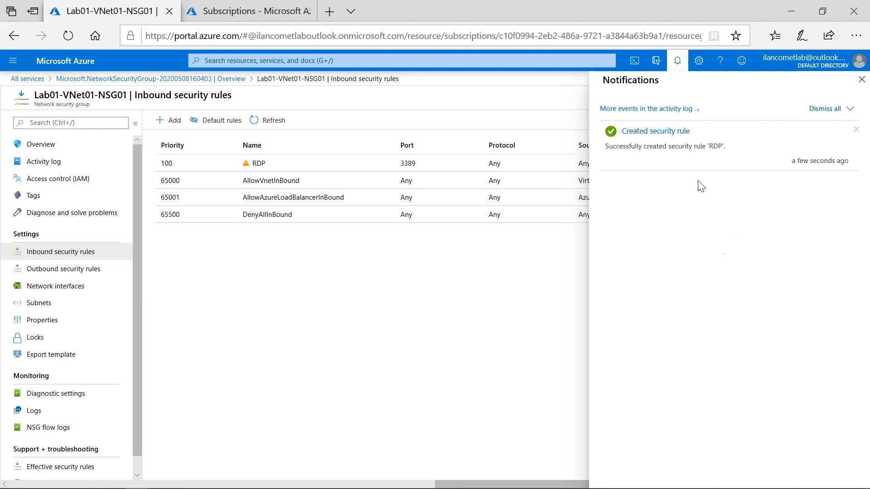
pyautogui.click(676, 66)
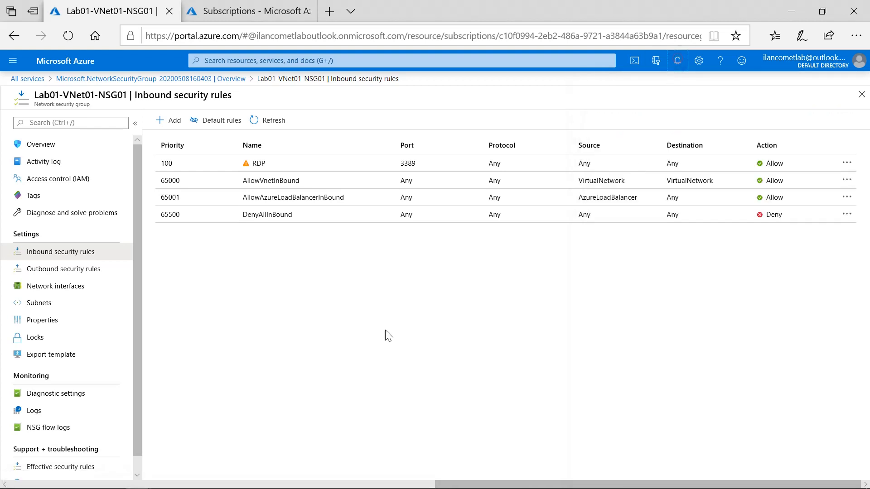
# Step: Open the new RDP inbound rule, read the security note below its description and close the rule's details
pyautogui.click(250, 169)
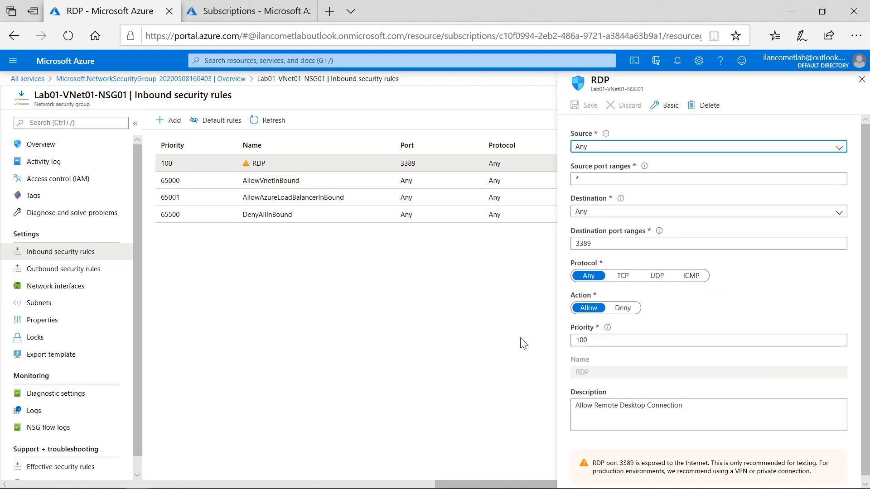
pyautogui.moveTo(593, 463); pyautogui.dragTo(818, 467)
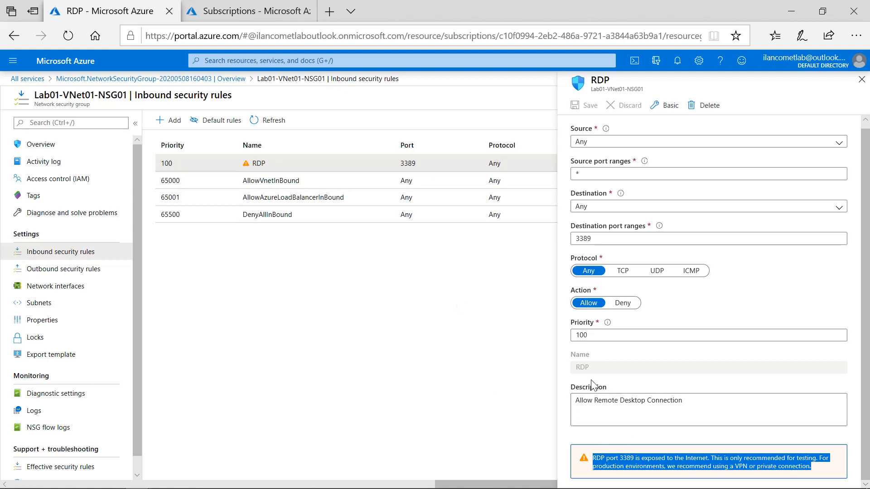
pyautogui.click(603, 466)
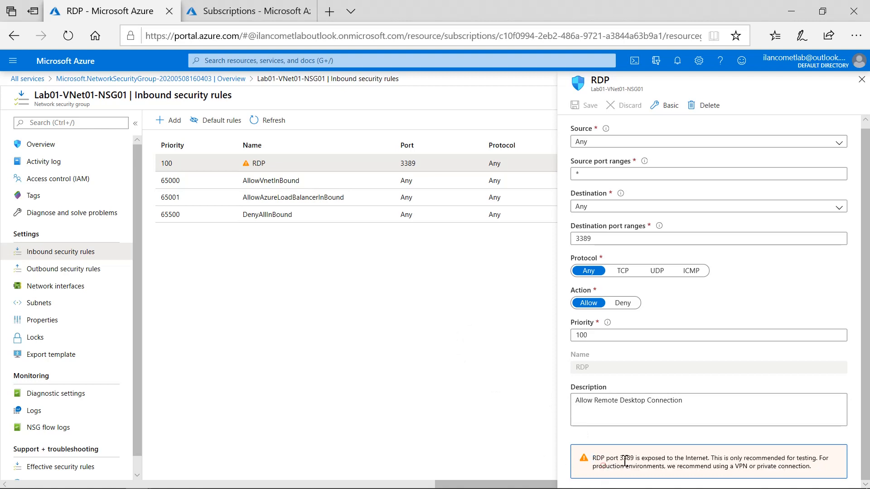
pyautogui.moveTo(758, 475)
pyautogui.click(374, 344)
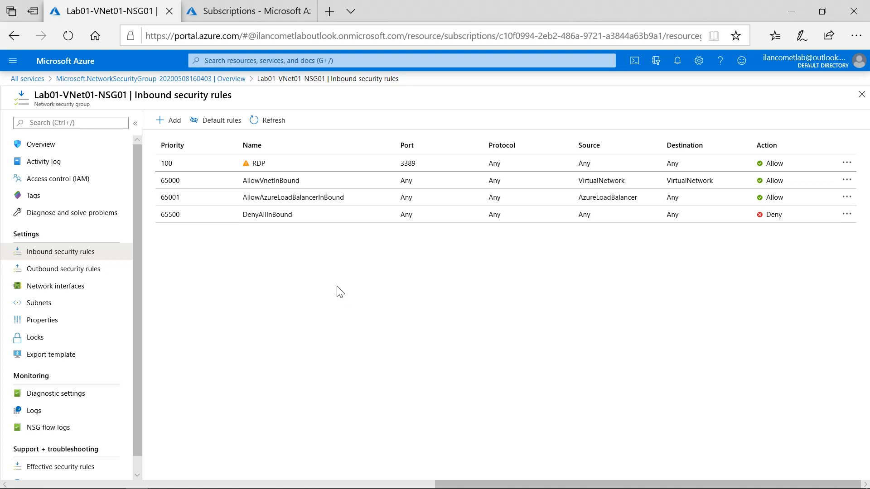
# Step: Close the inbound security rules page and the network security group's deployment overview
pyautogui.click(862, 97)
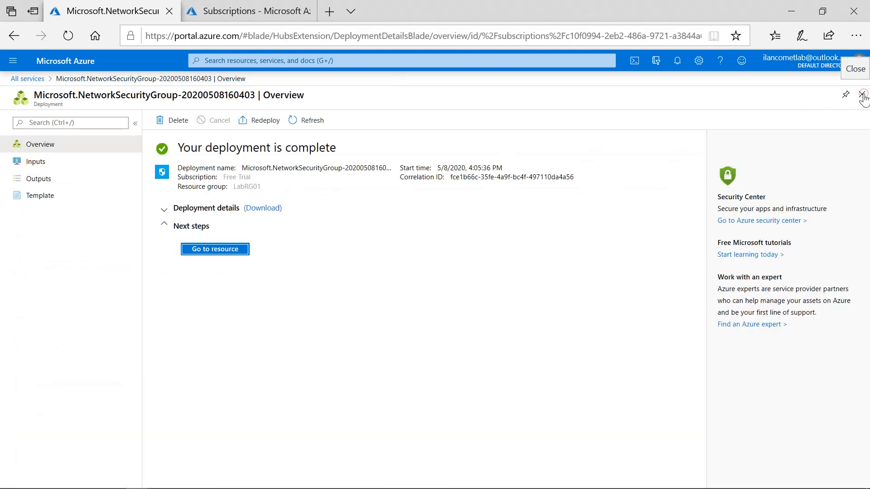
pyautogui.click(862, 96)
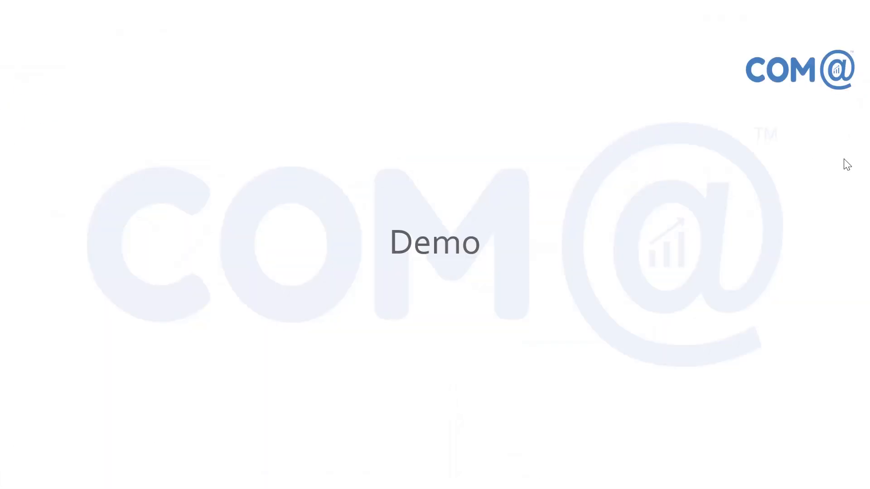
pyautogui.press('Right')
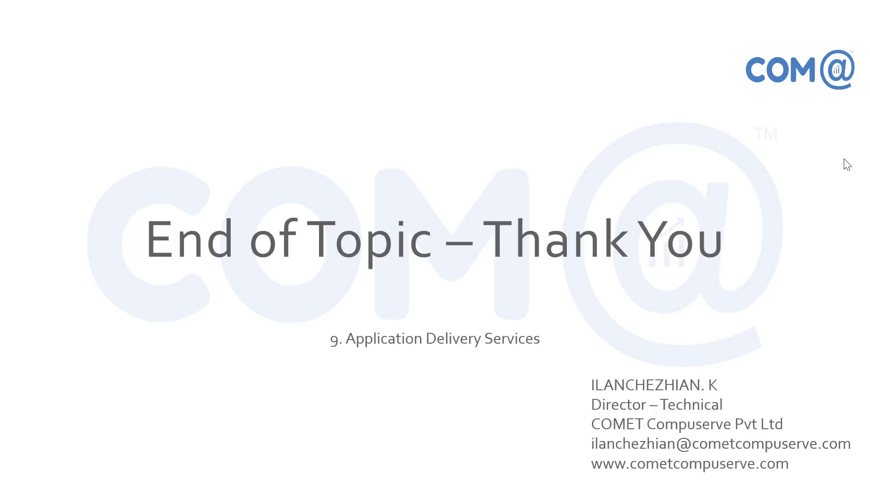